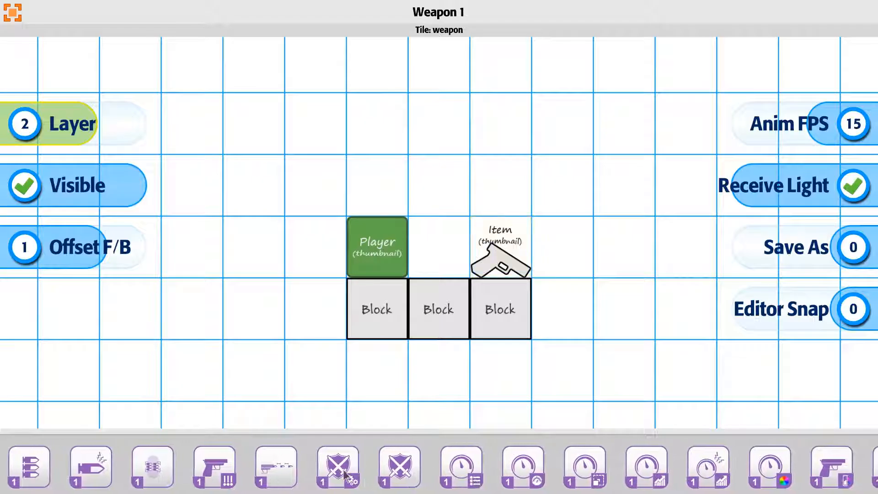
# In the weapon's primary projectile options, set Scale Y to 5 and Upward Force to 0
pyautogui.moveTo(595, 473); pyautogui.dragTo(143, 467)
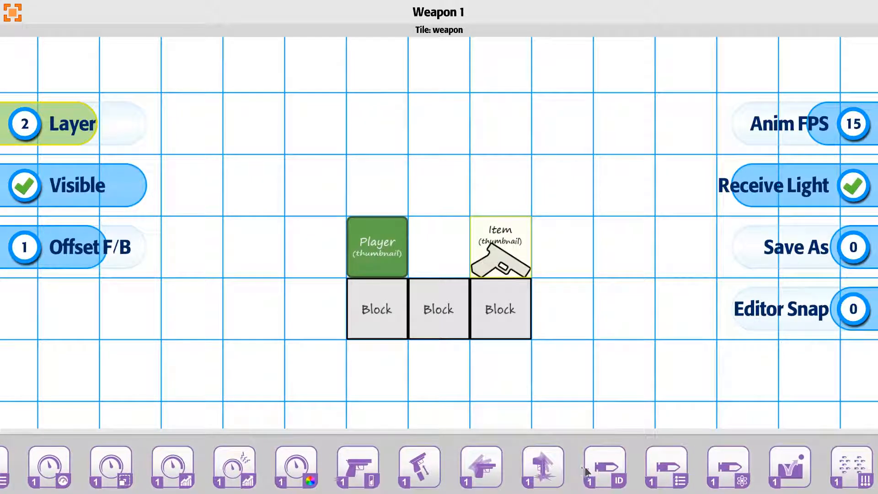
pyautogui.moveTo(585, 471); pyautogui.dragTo(372, 477)
pyautogui.click(445, 473)
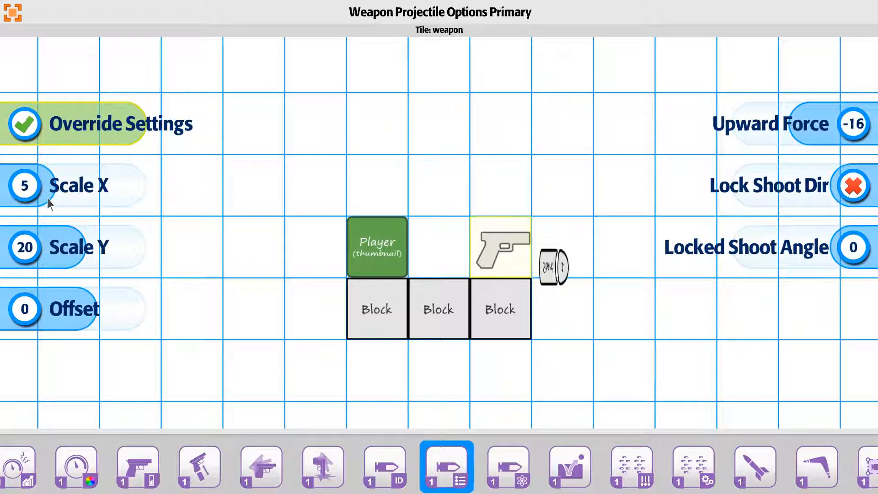
pyautogui.moveTo(78, 251); pyautogui.dragTo(45, 254)
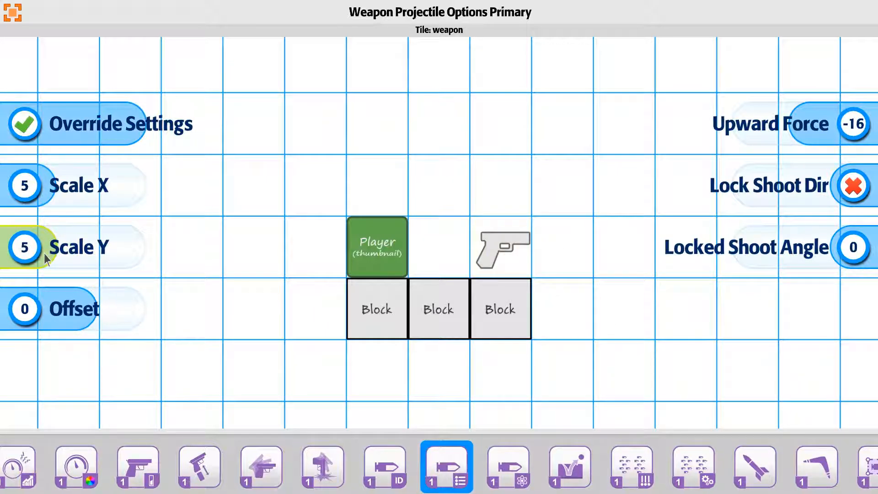
pyautogui.moveTo(801, 127)
pyautogui.mouseDown()
pyautogui.moveTo(818, 121)
pyautogui.moveTo(798, 129)
pyautogui.mouseUp()
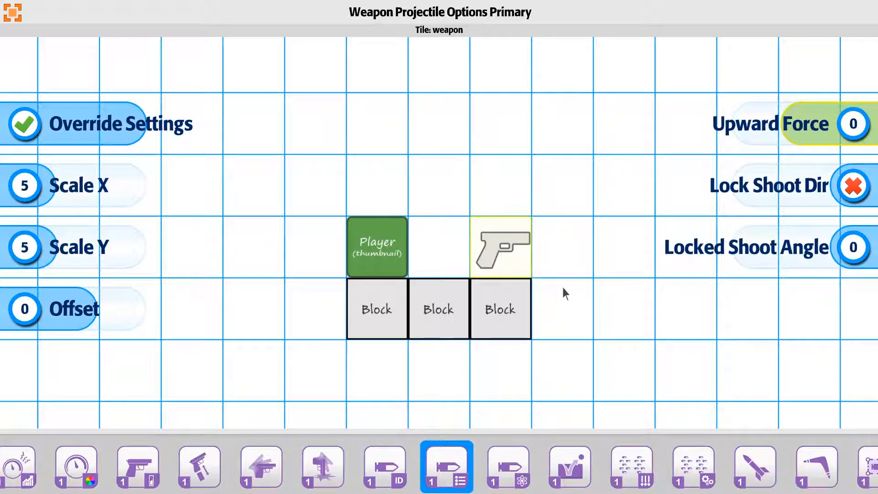
# Set the projectile's Scale Y to 10 and try Offset values of 5 and -1 before returning Offset to 0
pyautogui.moveTo(562, 288); pyautogui.dragTo(370, 266)
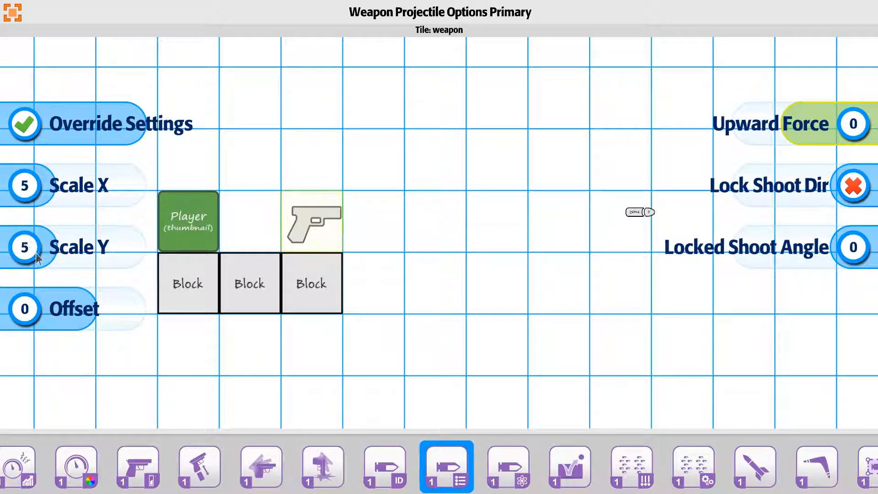
pyautogui.moveTo(36, 253); pyautogui.dragTo(55, 255)
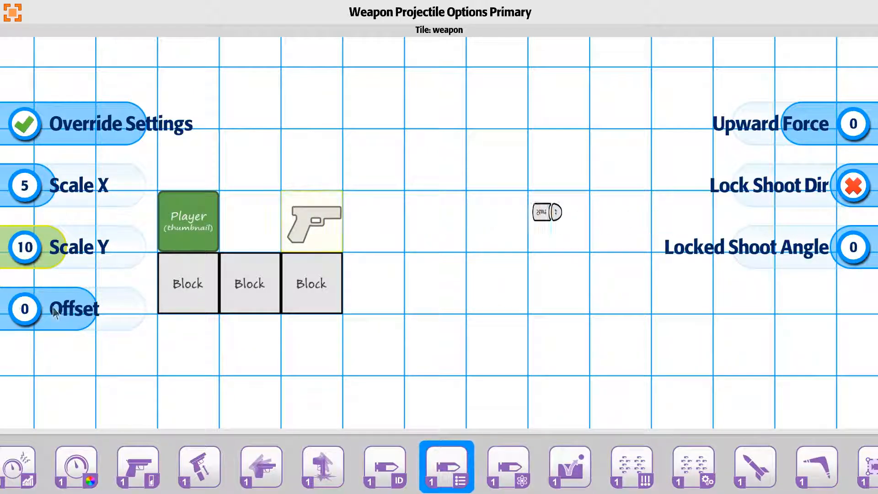
pyautogui.click(142, 314)
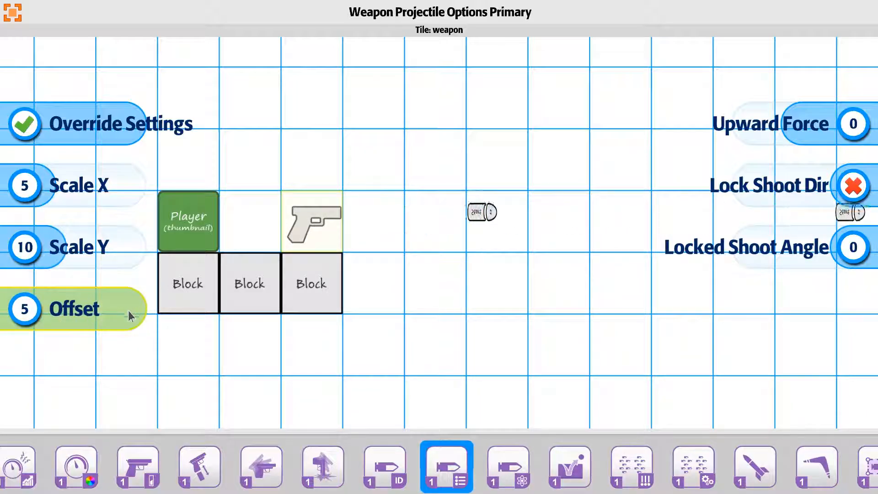
pyautogui.click(50, 318)
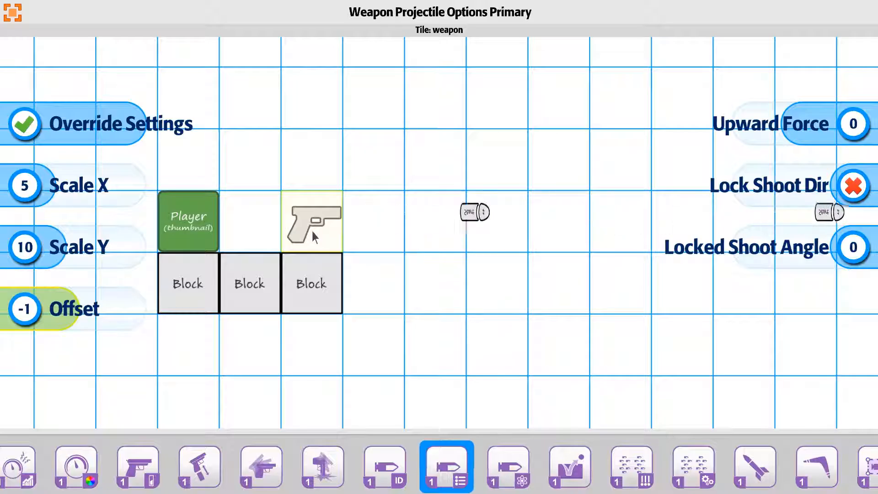
pyautogui.click(69, 314)
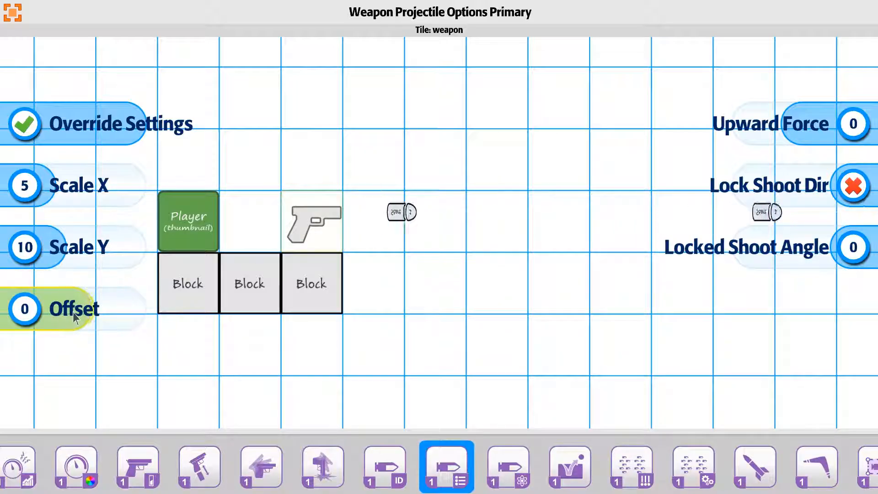
# Set the primary projectile's Upward Force to 6, trying 5 along the way
pyautogui.click(819, 135)
pyautogui.moveTo(820, 136); pyautogui.dragTo(815, 135)
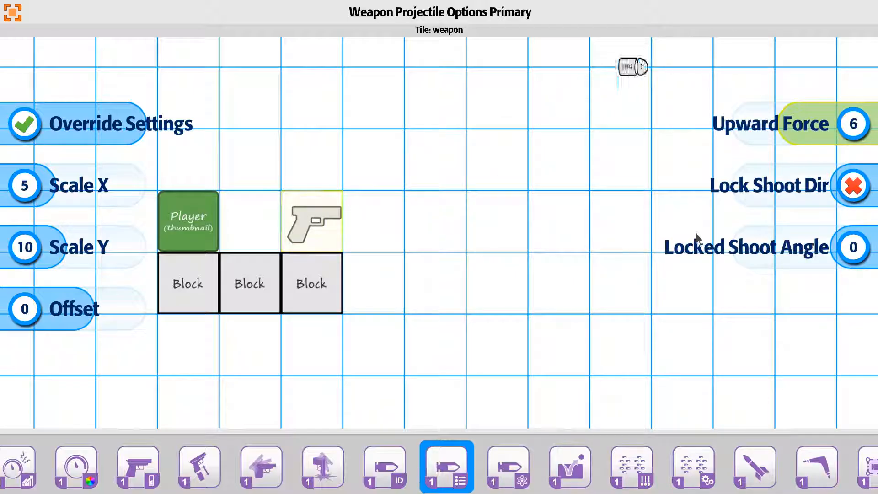
pyautogui.press('Left')
pyautogui.press('Left')
pyautogui.press('Right')
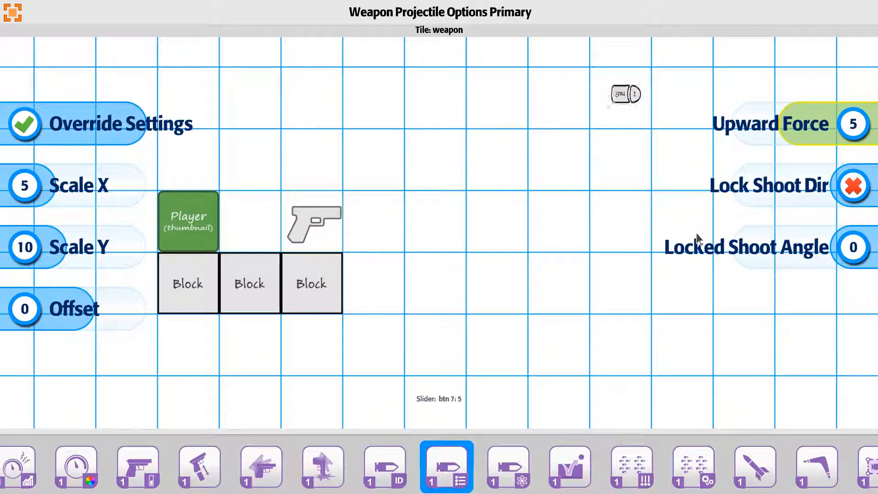
pyautogui.press('Right')
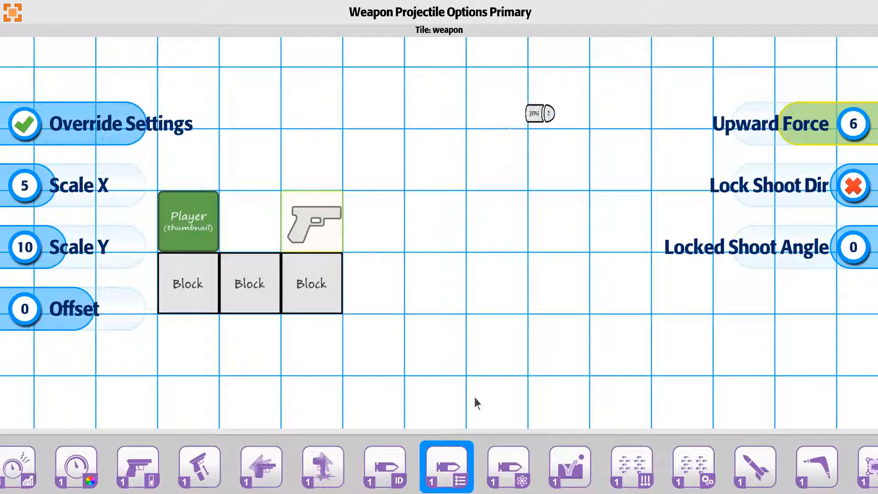
# In the weapon's primary projectile physics settings, set Drag to 7
pyautogui.click(511, 475)
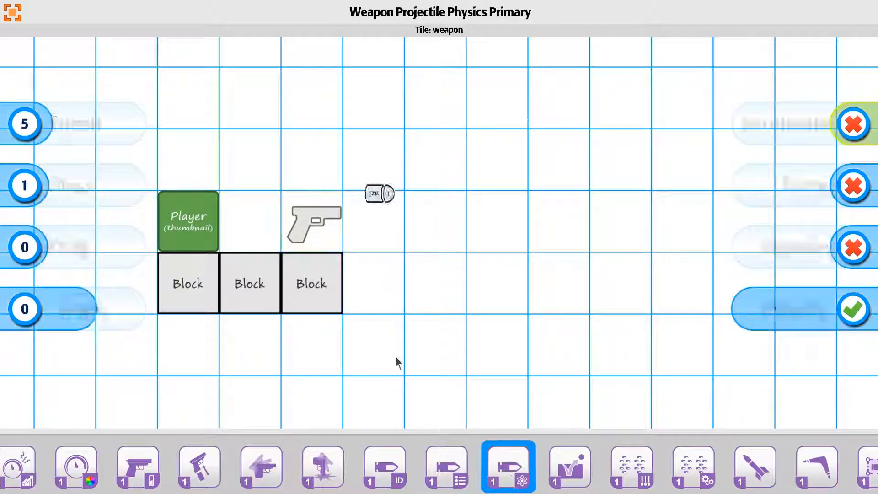
pyautogui.click(39, 257)
pyautogui.click(38, 255)
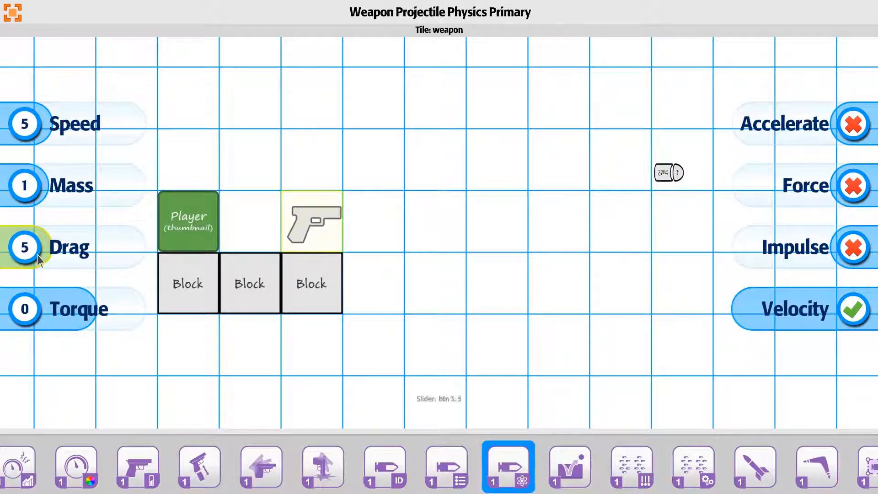
pyautogui.click(38, 255)
pyautogui.click(38, 254)
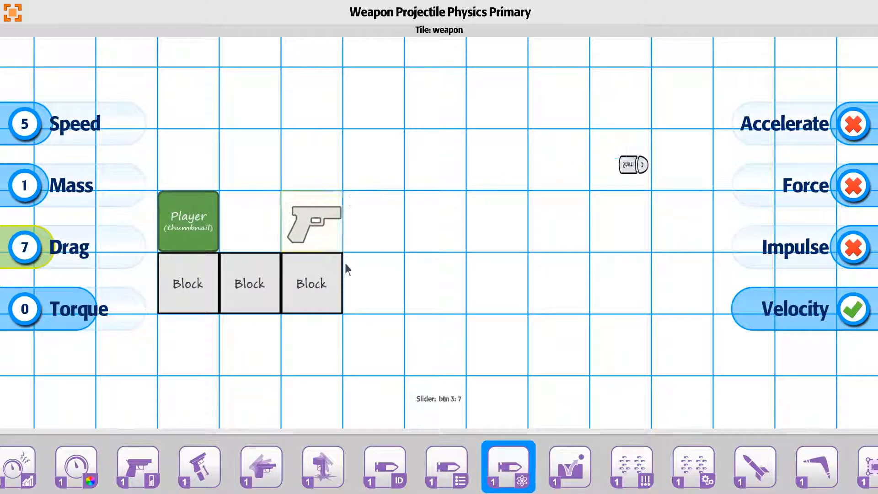
# Give the projectile a Torque of -1, trying -5 and -2 first
pyautogui.moveTo(345, 263); pyautogui.dragTo(223, 310)
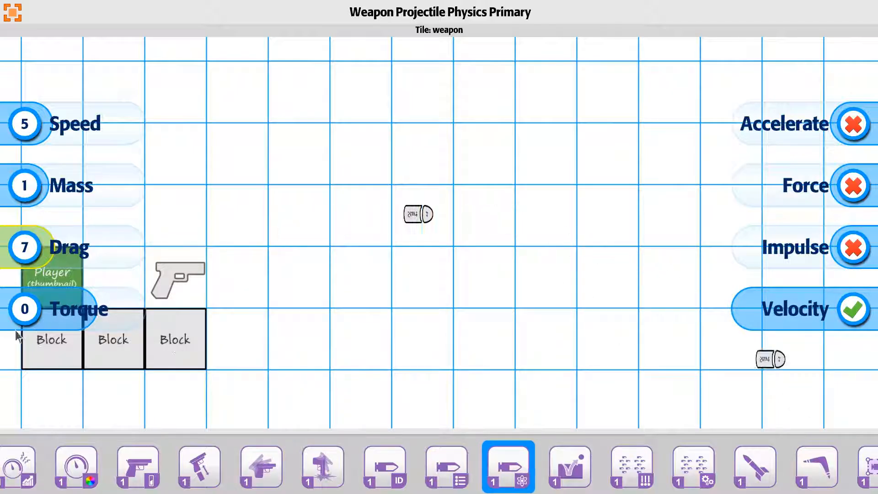
pyautogui.click(73, 323)
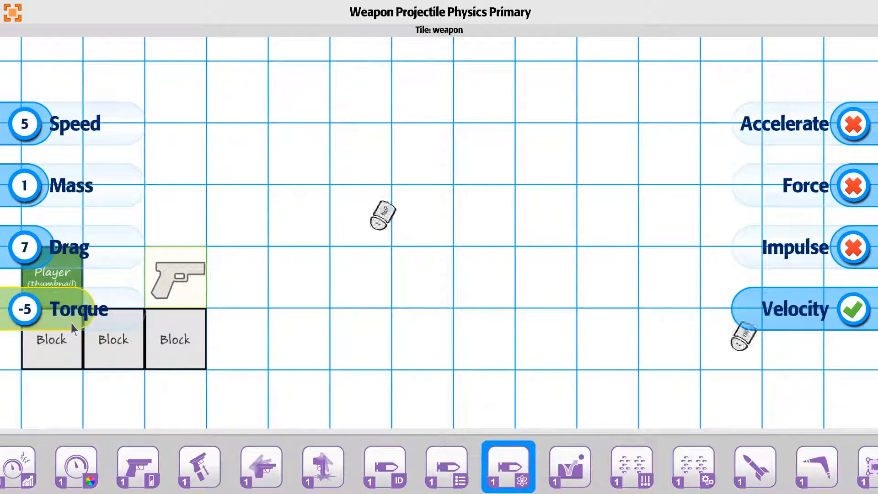
pyautogui.moveTo(70, 323); pyautogui.dragTo(82, 322)
pyautogui.scroll(-1, 82, 322)
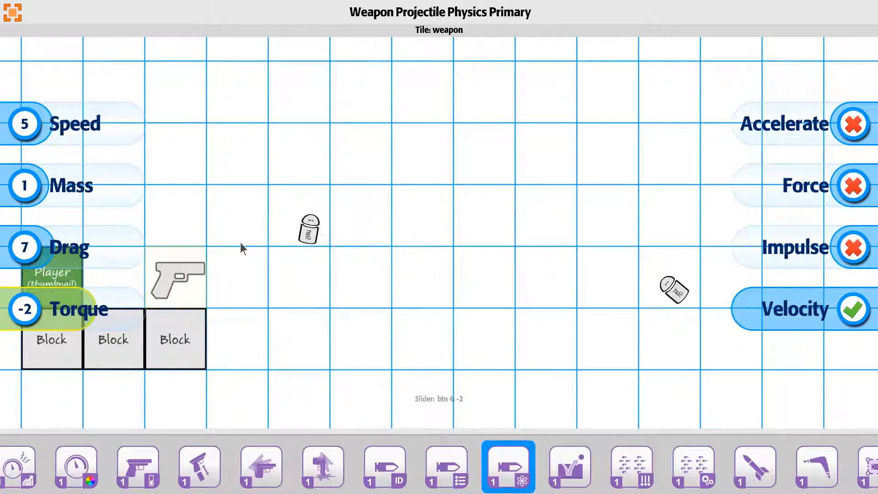
pyautogui.press('Right')
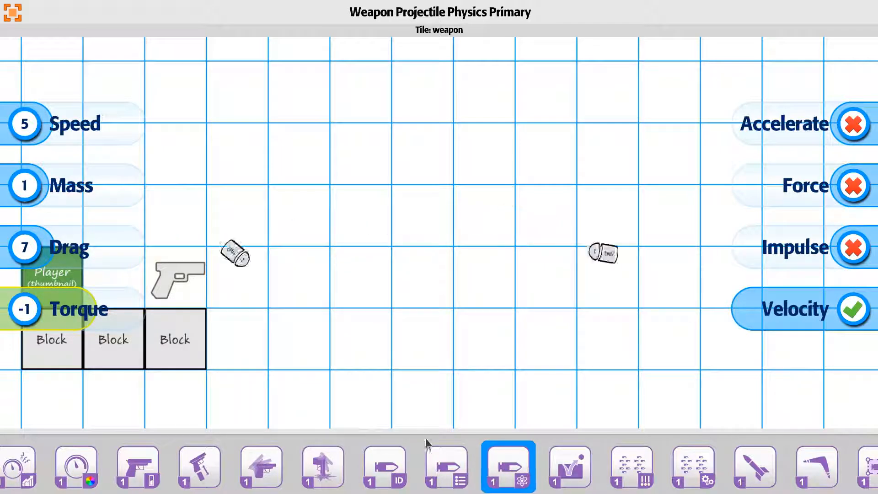
# Return to the primary projectile options and raise Upward Force to 11 to test a higher shot arc
pyautogui.click(446, 466)
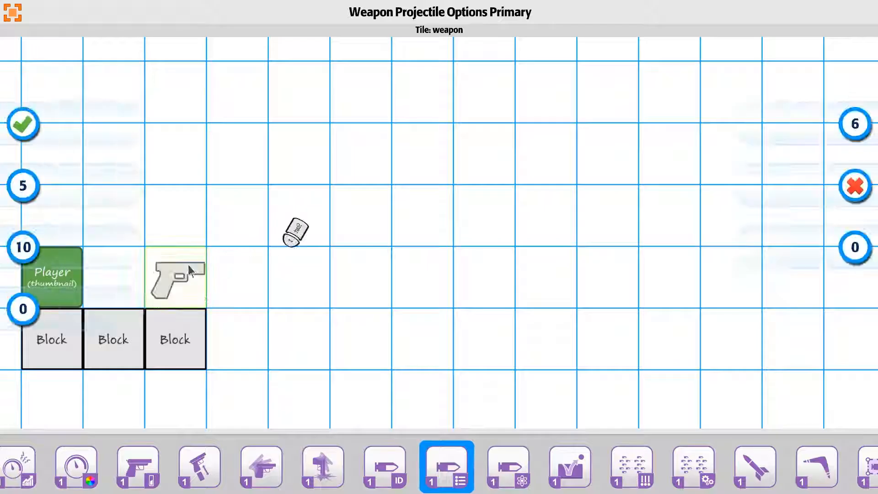
pyautogui.press('Down')
pyautogui.press('Down')
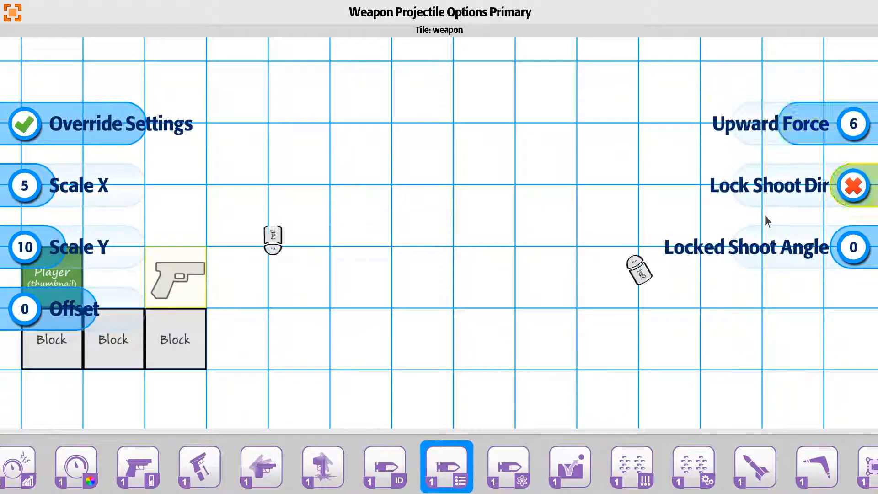
pyautogui.press('Up')
pyautogui.press('Right')
pyautogui.press('Right')
pyautogui.press('Right')
pyautogui.press('Right')
pyautogui.press('Right')
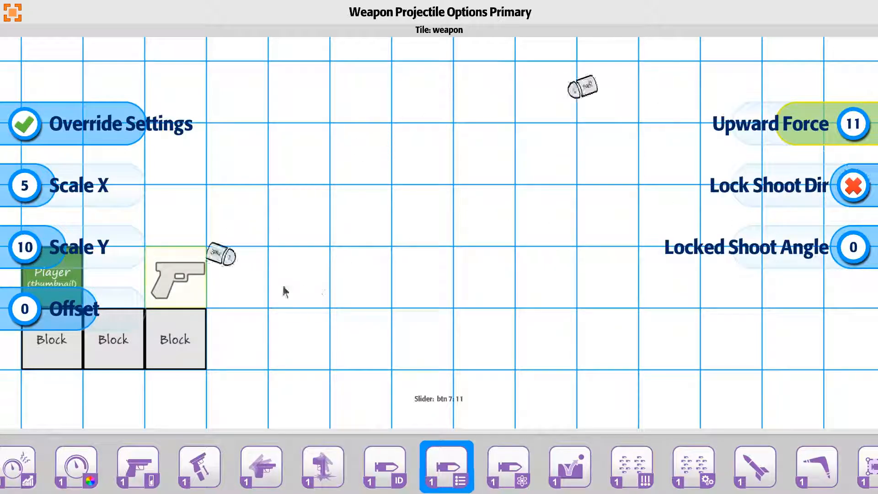
pyautogui.scroll(-3, 510, 313)
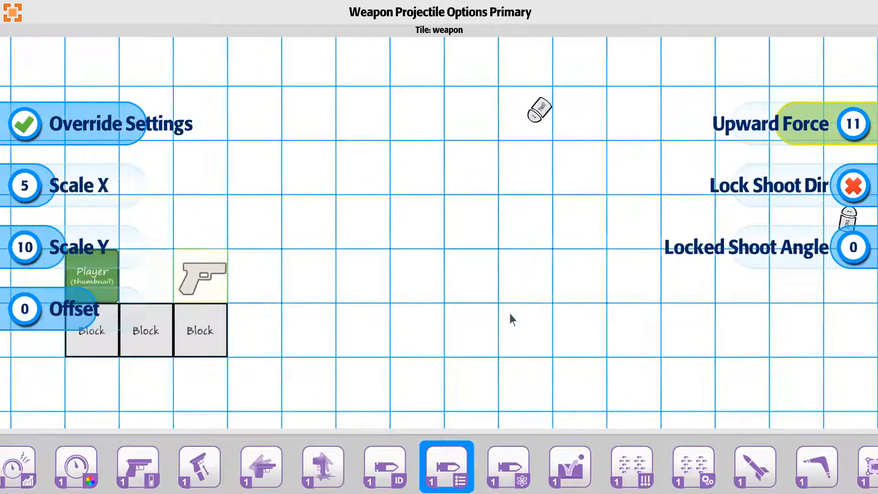
pyautogui.moveTo(463, 335); pyautogui.dragTo(380, 380)
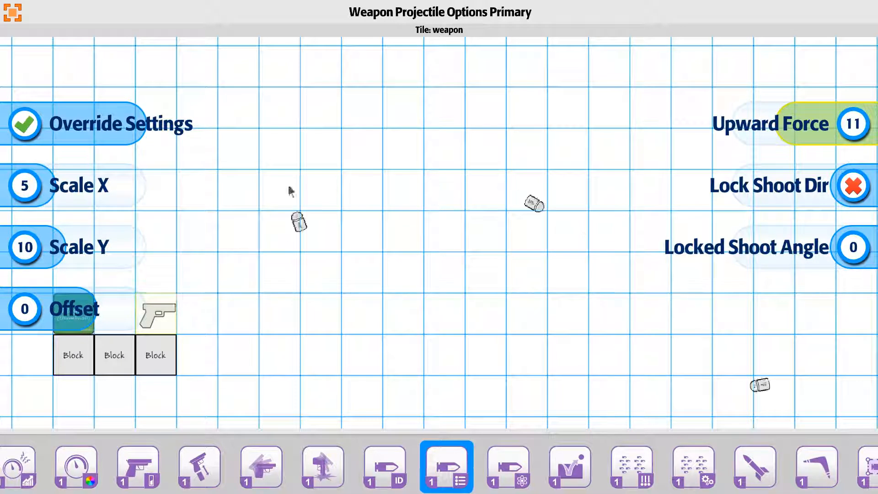
# Lower the projectile's Upward Force to 7, testing values such as 8, 6 and 5 on the way
pyautogui.press('Left')
pyautogui.press('Left')
pyautogui.press('Left')
pyautogui.press('Left')
pyautogui.press('Left')
pyautogui.press('Left')
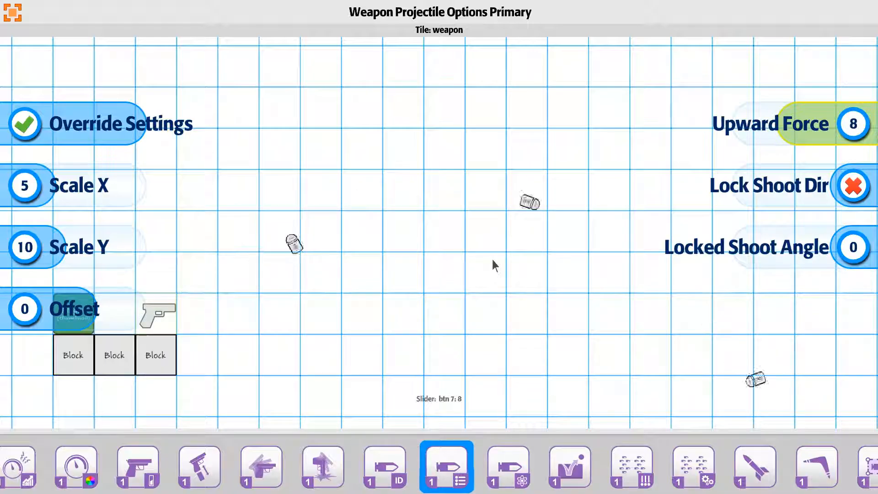
pyautogui.press('Right')
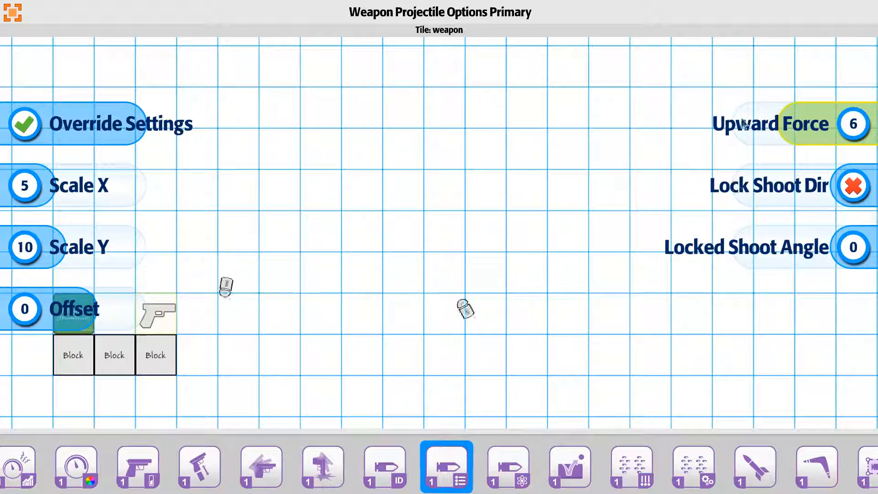
pyautogui.press('Left')
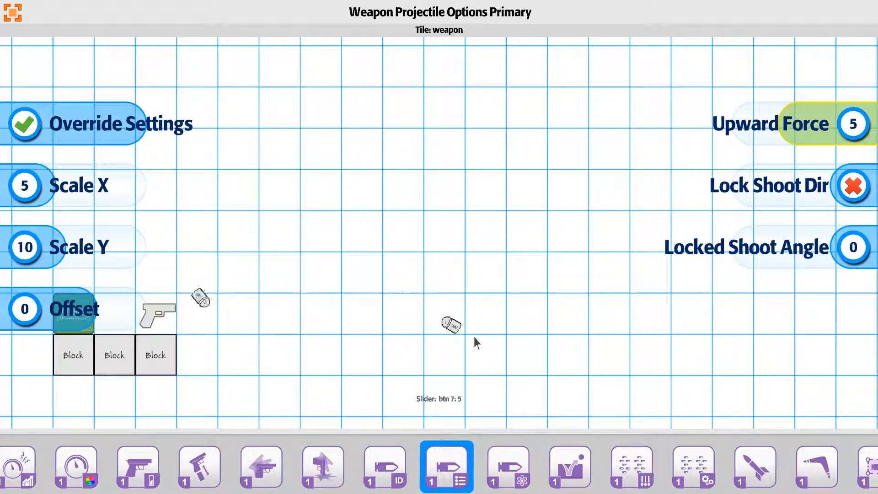
pyautogui.press('Right')
pyautogui.press('Right')
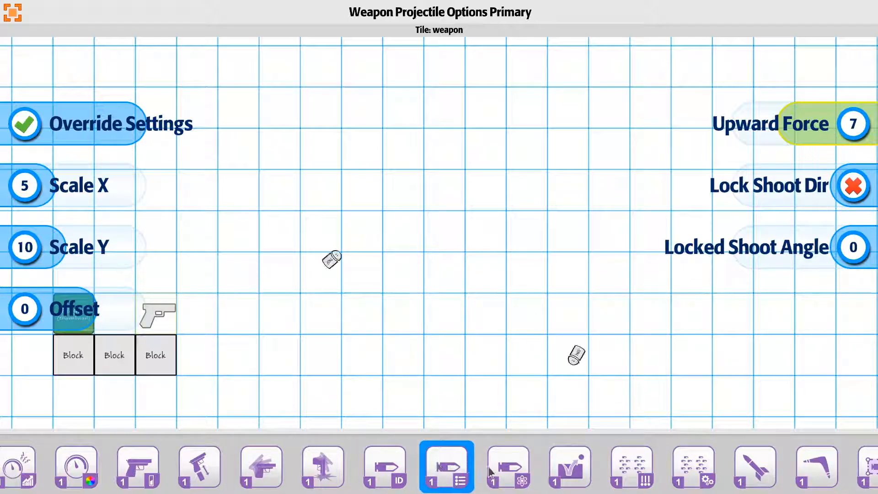
# In the primary projectile physics settings, try the Impulse mode and switch the projectile to Force mode
pyautogui.click(504, 469)
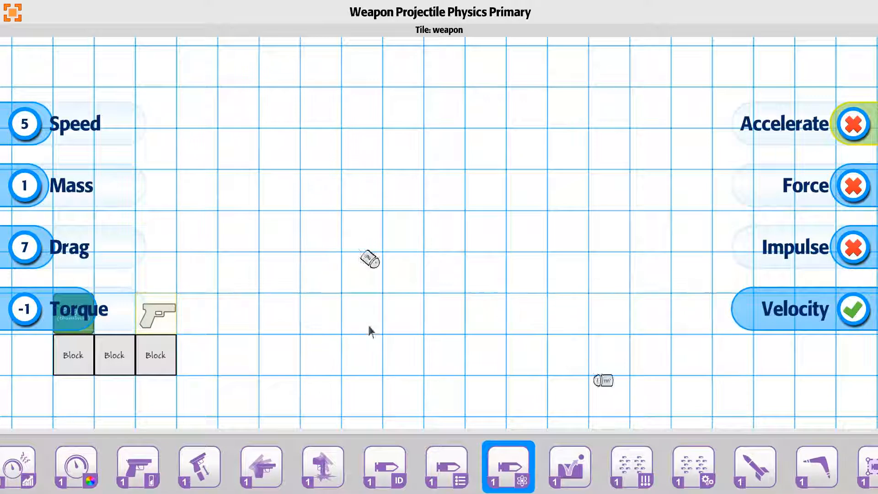
pyautogui.moveTo(345, 322); pyautogui.dragTo(462, 305)
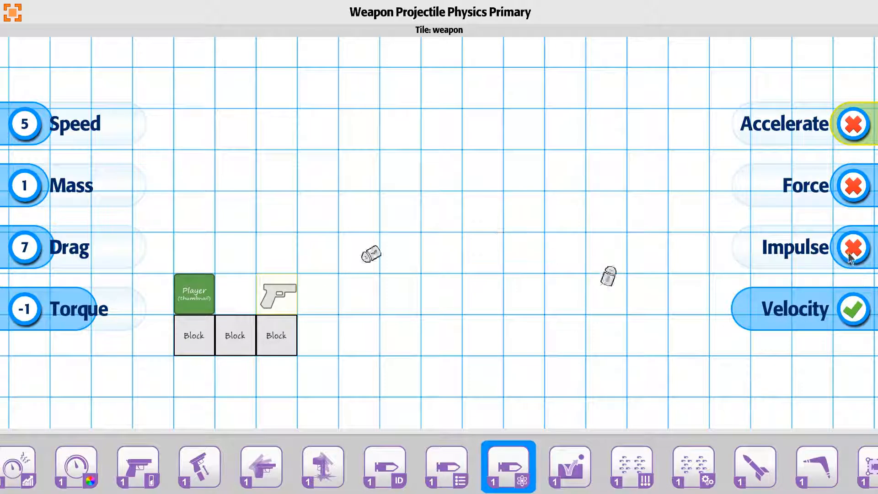
pyautogui.click(850, 231)
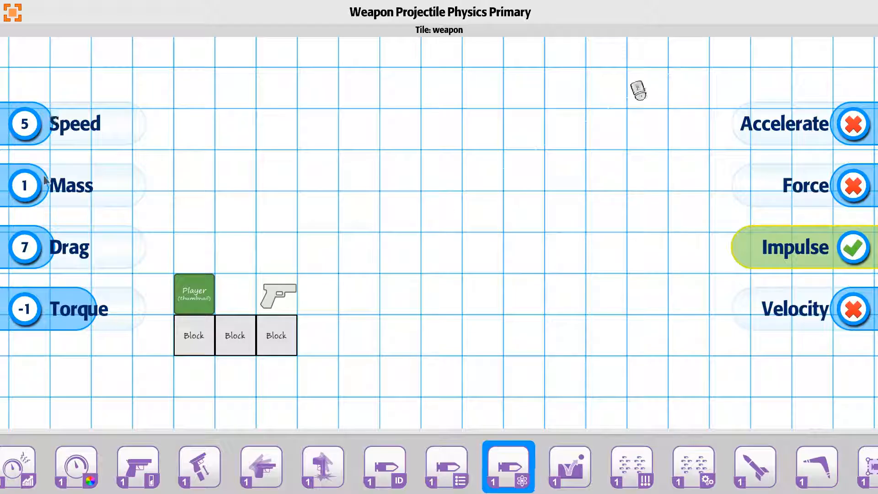
pyautogui.click(867, 192)
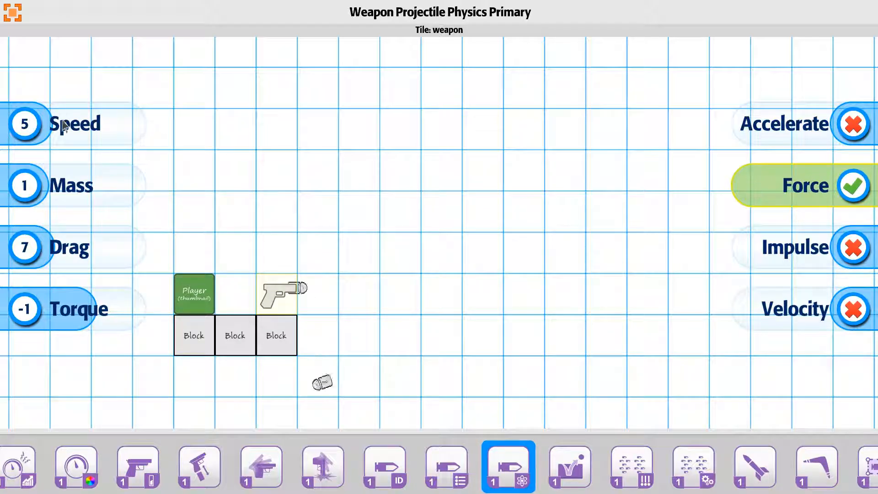
# Set the projectile's Speed to 37 and its Drag to 0 for the Force mode
pyautogui.moveTo(32, 137); pyautogui.dragTo(62, 133)
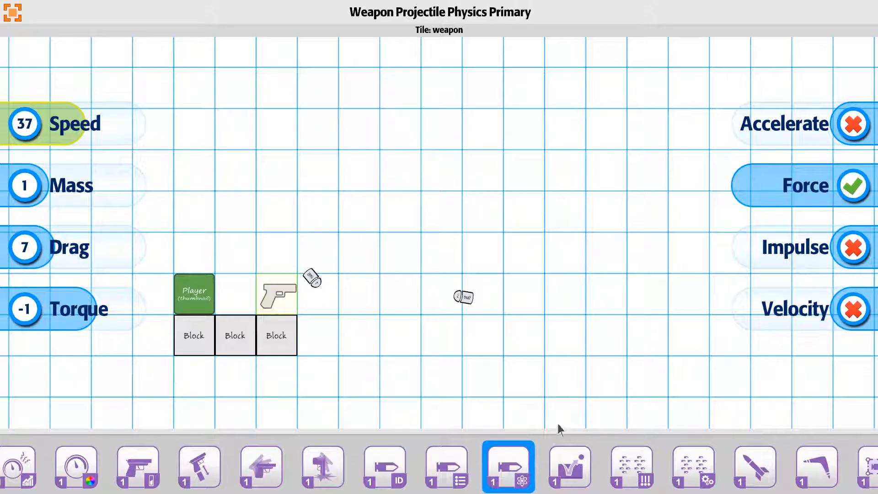
pyautogui.click(39, 253)
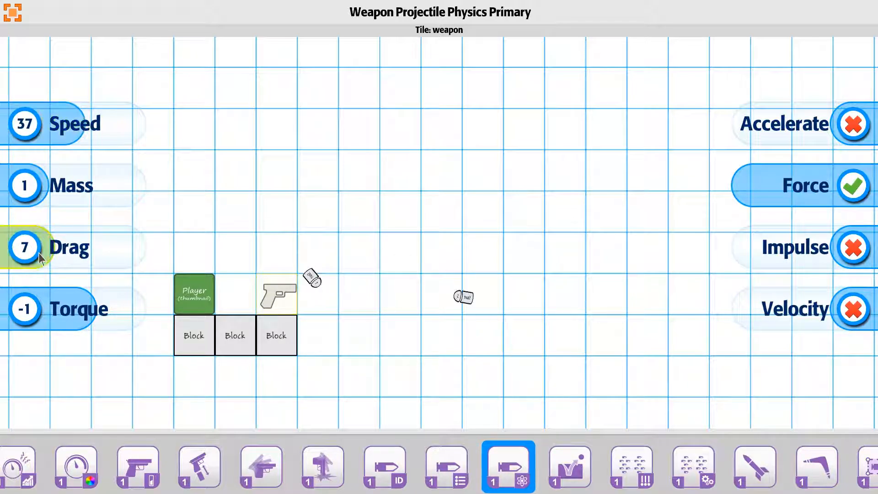
pyautogui.press('Left')
pyautogui.press('Left')
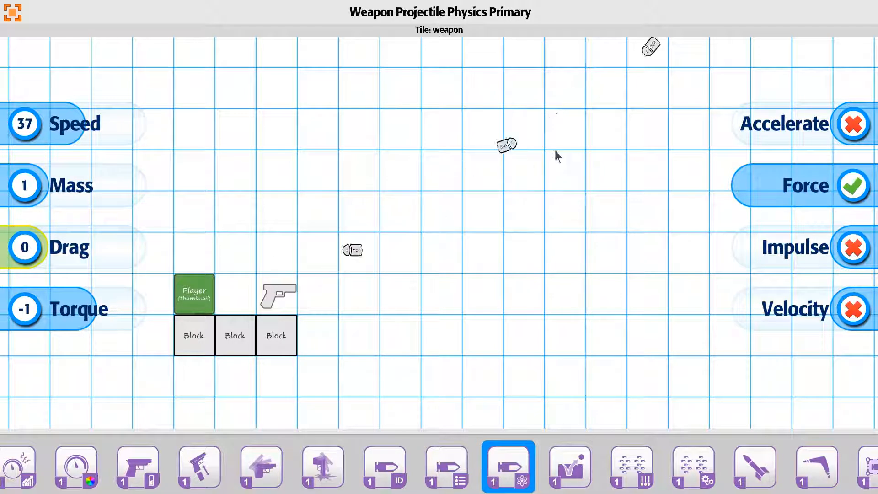
# Raise the projectile's Drag to 5 in Force mode and select the Mass setting
pyautogui.press('Right')
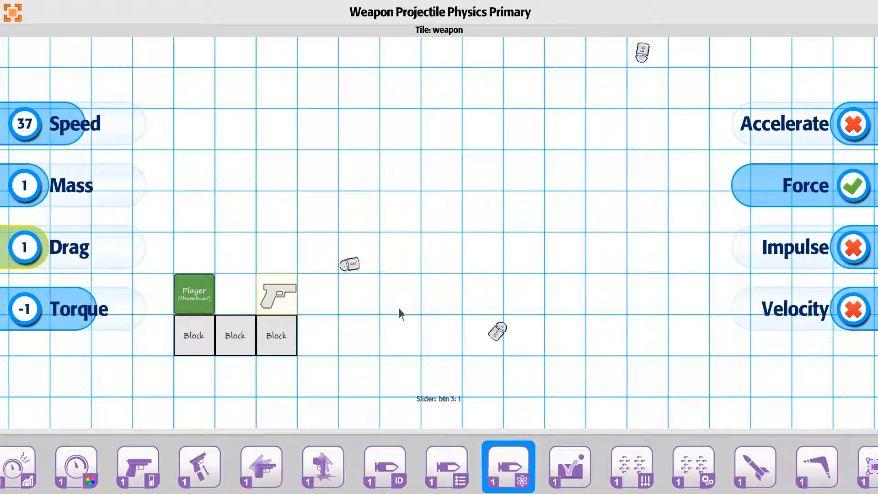
pyautogui.press('Right')
pyautogui.press('Right')
pyautogui.press('Right')
pyautogui.press('Right')
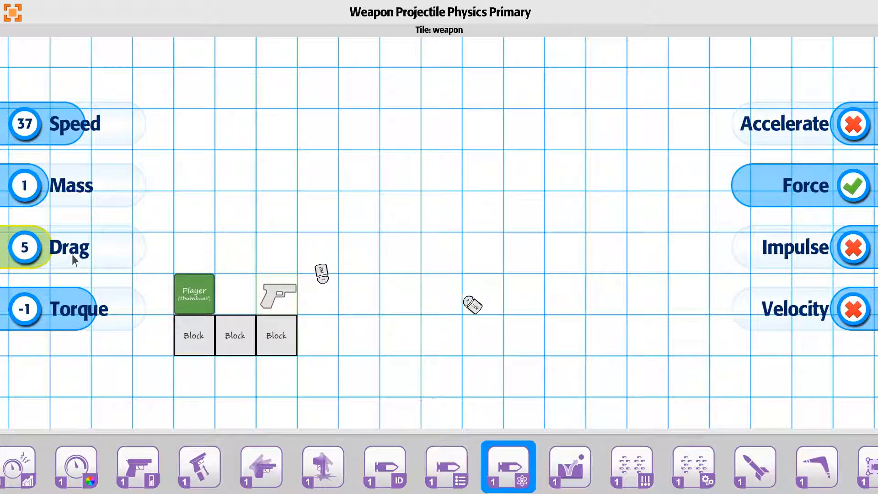
pyautogui.press('Up')
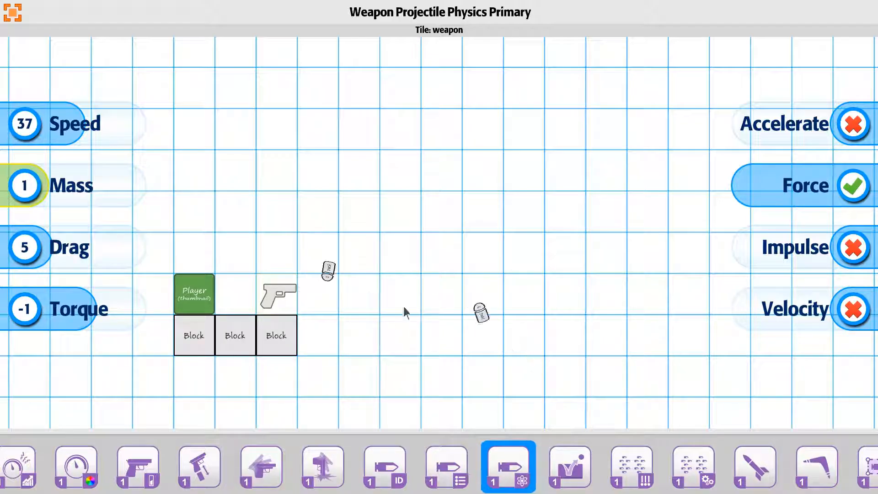
# Back in the level editor, extend the floor beyond the gun with seven more plain Block tiles and start a playtest
pyautogui.click(12, 13)
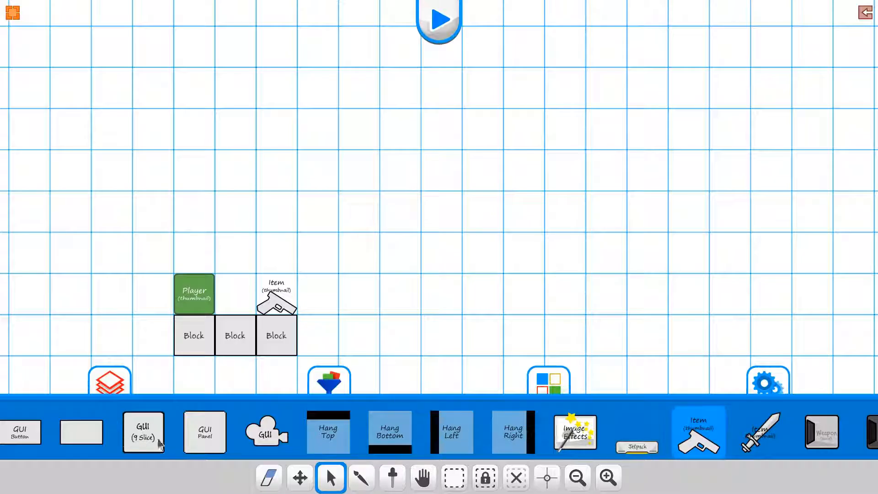
pyautogui.click(396, 476)
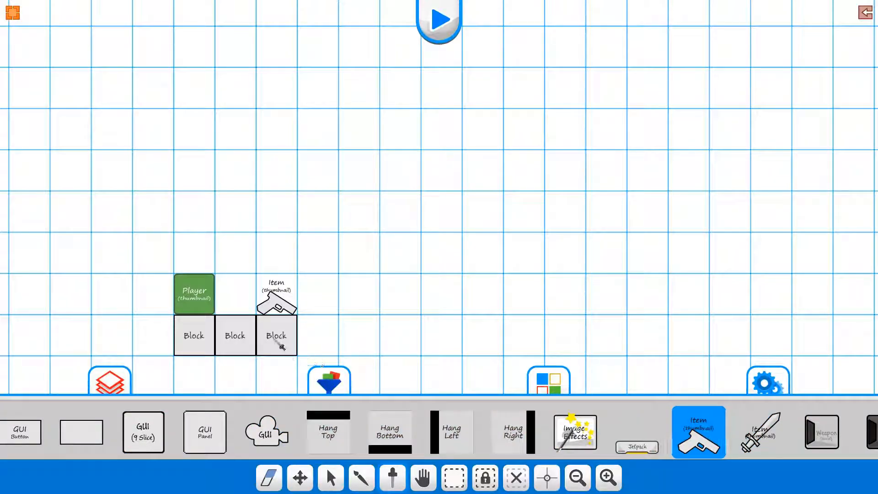
pyautogui.click(274, 339)
pyautogui.moveTo(316, 339); pyautogui.dragTo(577, 343)
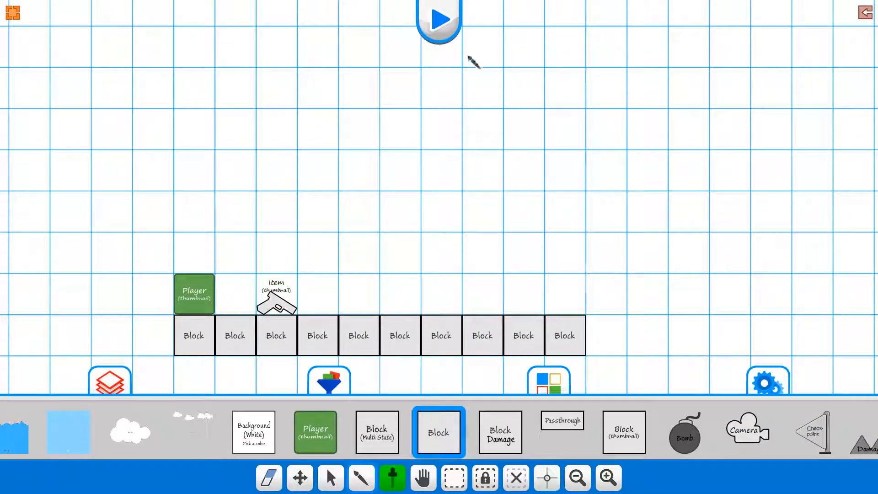
pyautogui.click(439, 20)
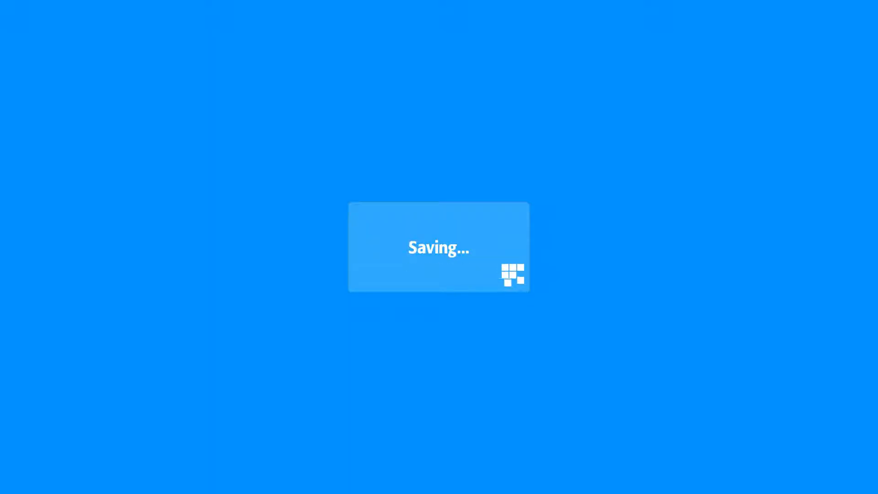